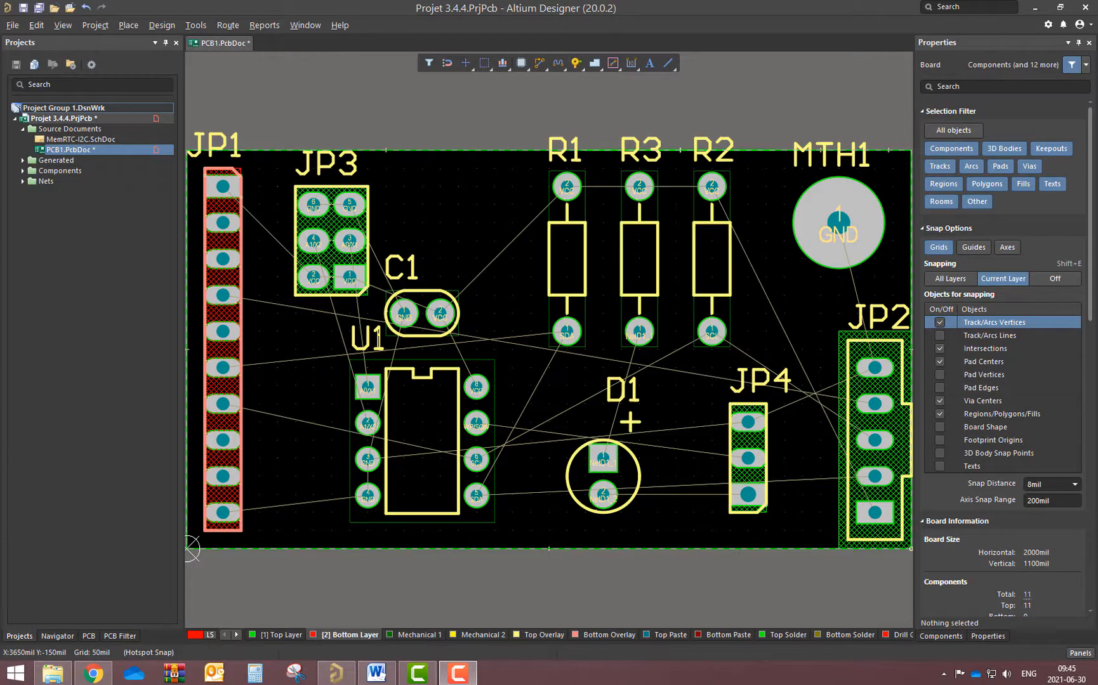
Step: Toggle on the heads-up coordinate display and select the bottom-layer keepout region covering connector JP1
{"action": "key", "text": "shift+h"}
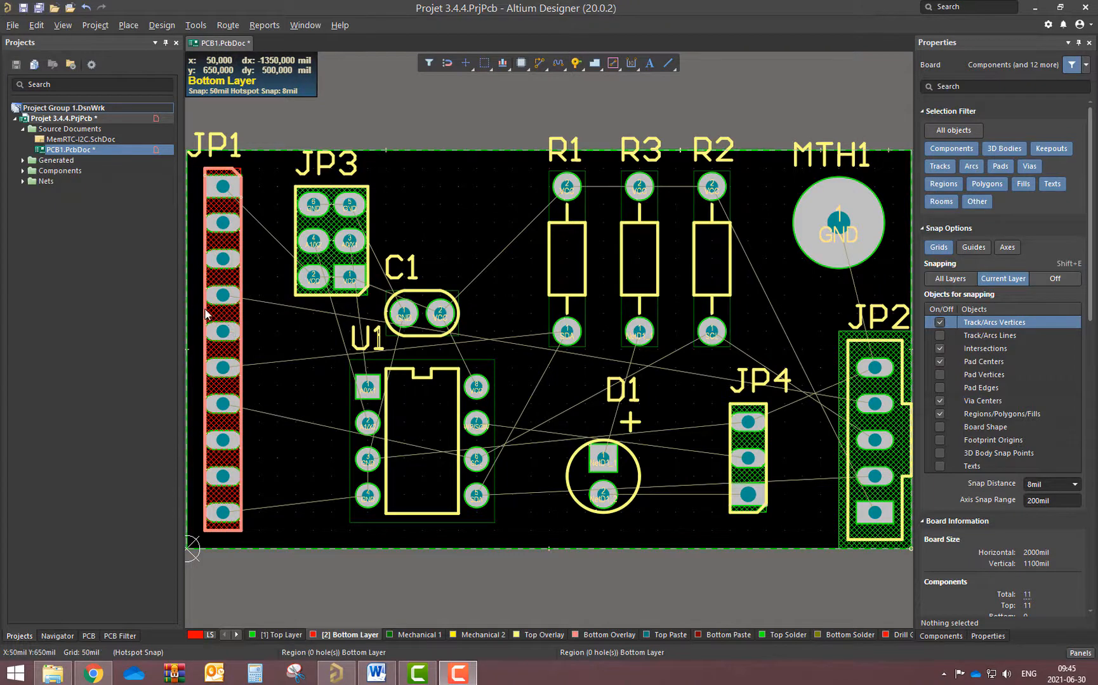
{"action": "left_click", "coordinate": [226, 319]}
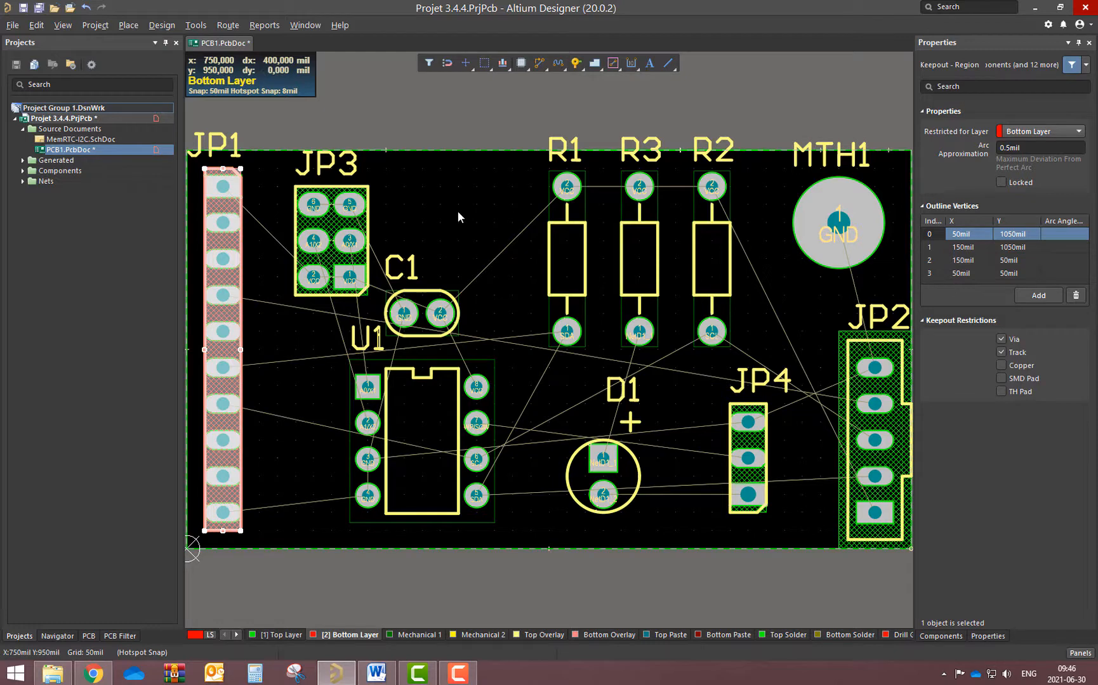
Step: Autoroute all connections on the board with the Default 2 Layer Board strategy and close the routing messages
{"action": "left_click", "coordinate": [228, 26]}
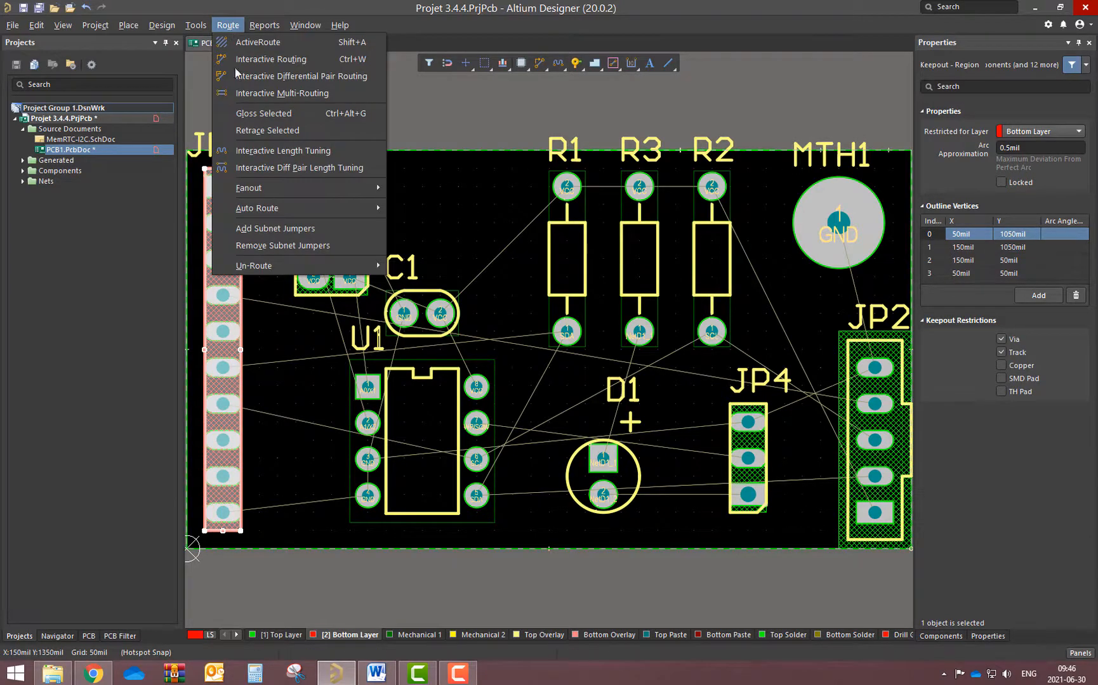
{"action": "mouse_move", "coordinate": [335, 210]}
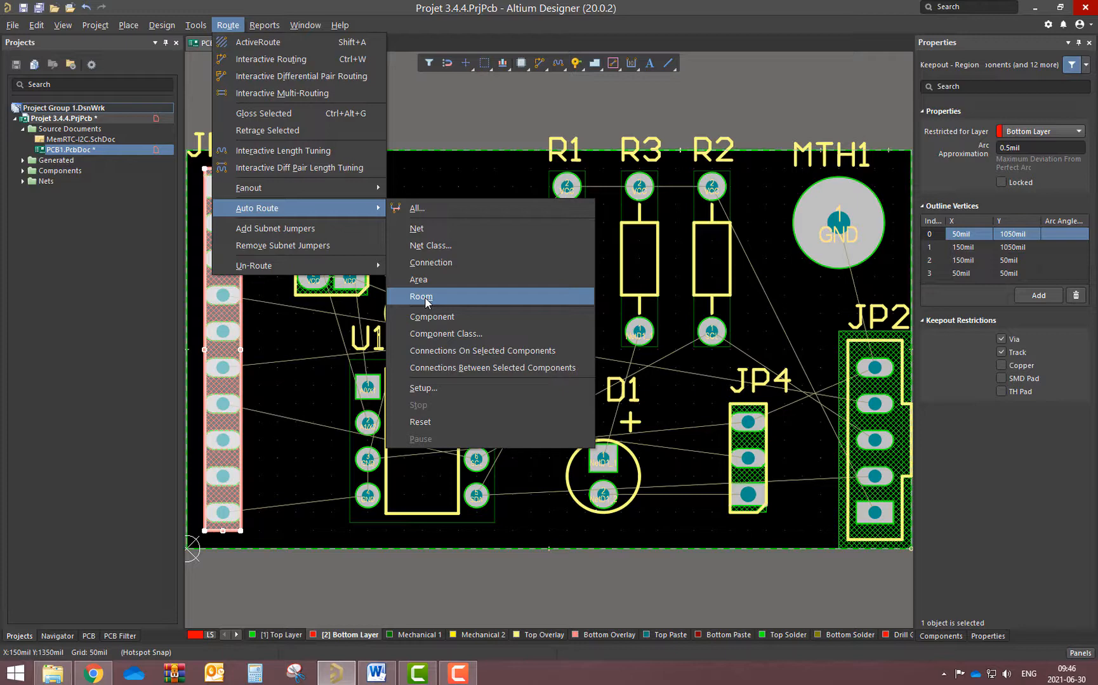
{"action": "left_click", "coordinate": [417, 208]}
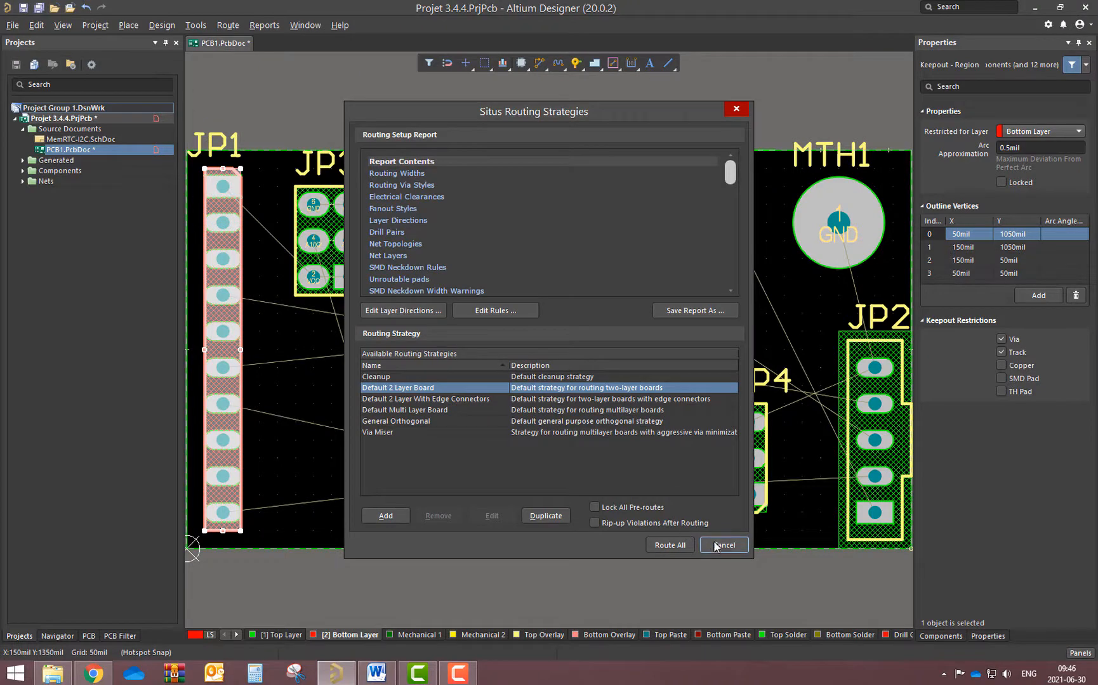
{"action": "left_click", "coordinate": [671, 545]}
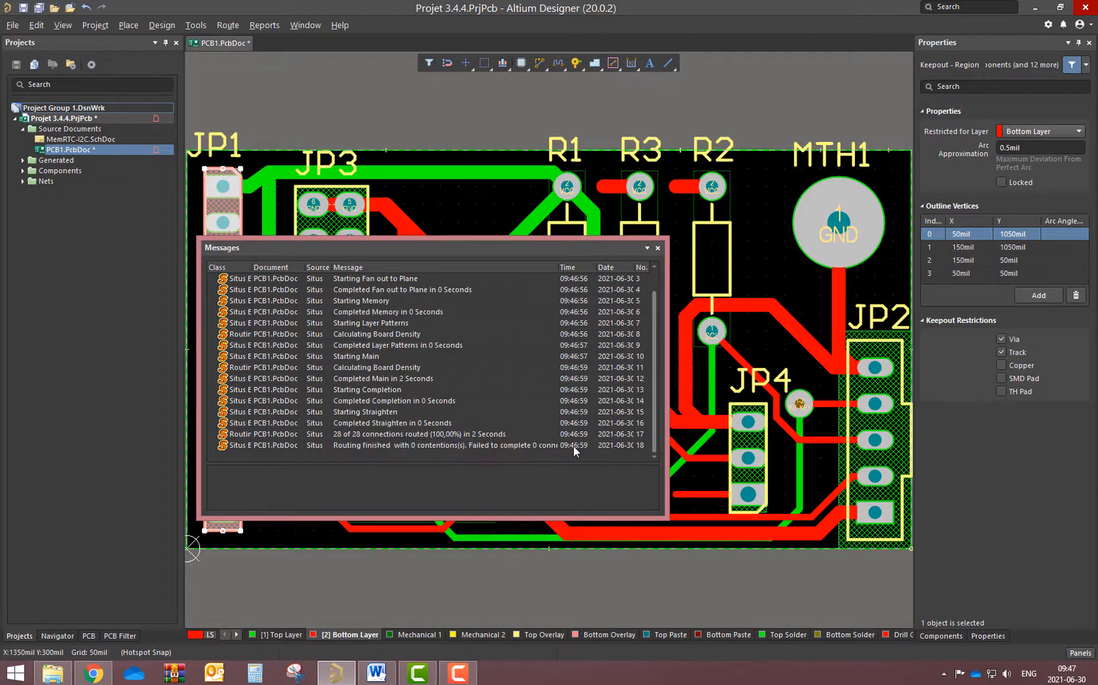
{"action": "left_click", "coordinate": [658, 248]}
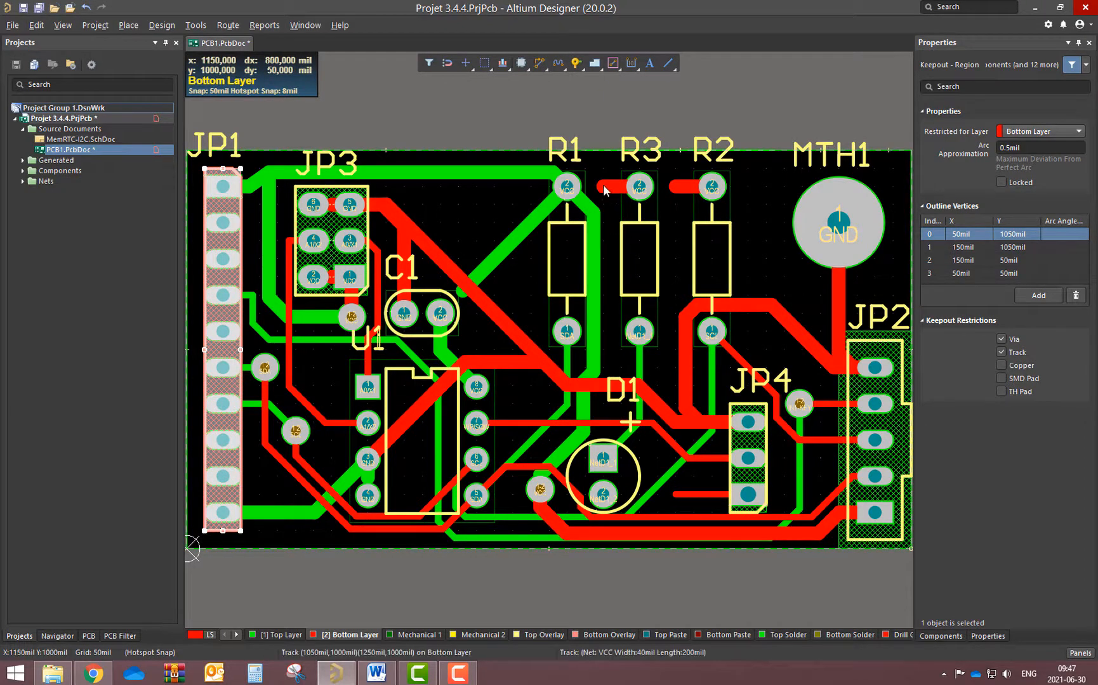
Step: Inspect the tracks R1–R3, R3–R2, C1–R1 and D1–JP4 by selecting them one after another
{"action": "left_click", "coordinate": [606, 188]}
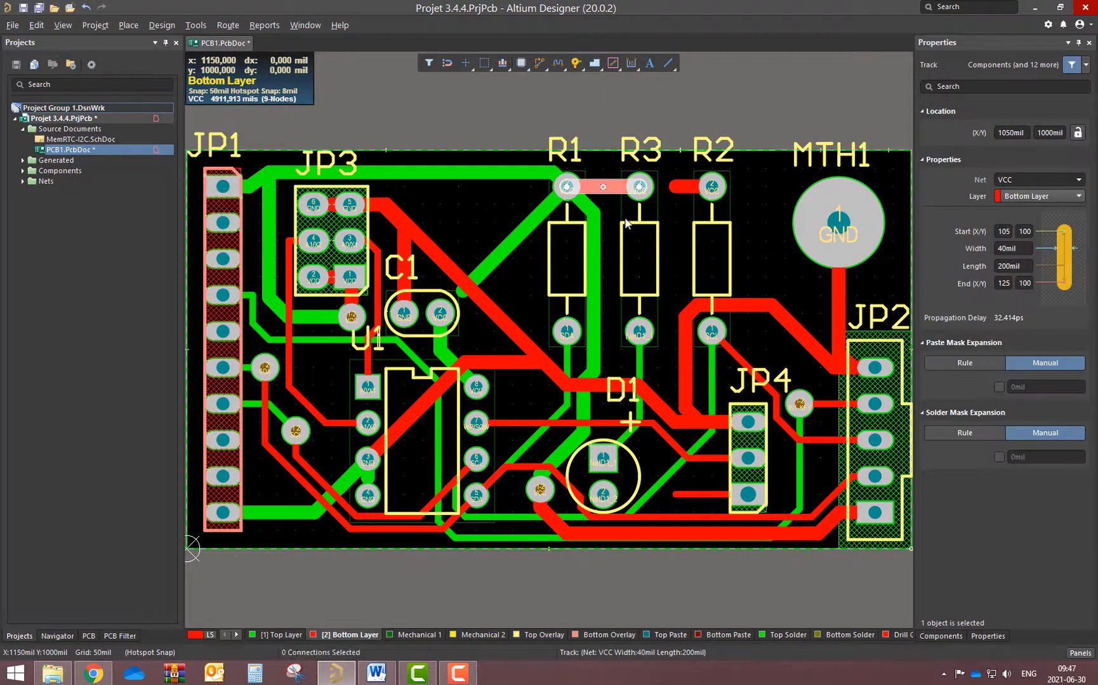
{"action": "left_click", "coordinate": [679, 186]}
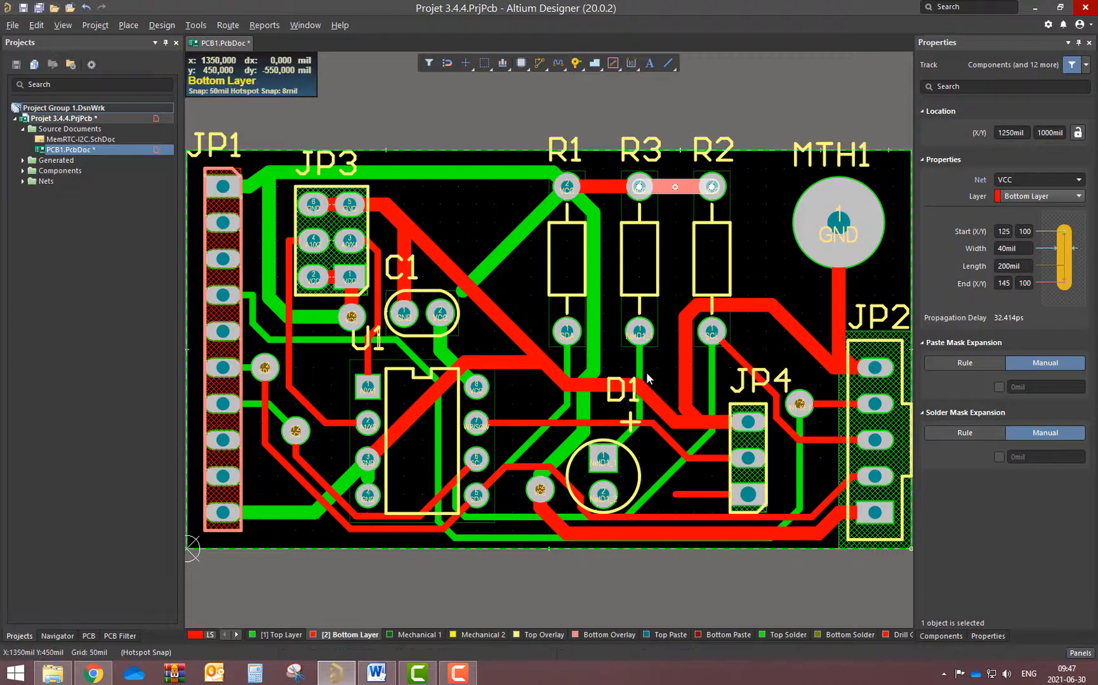
{"action": "left_click", "coordinate": [504, 265]}
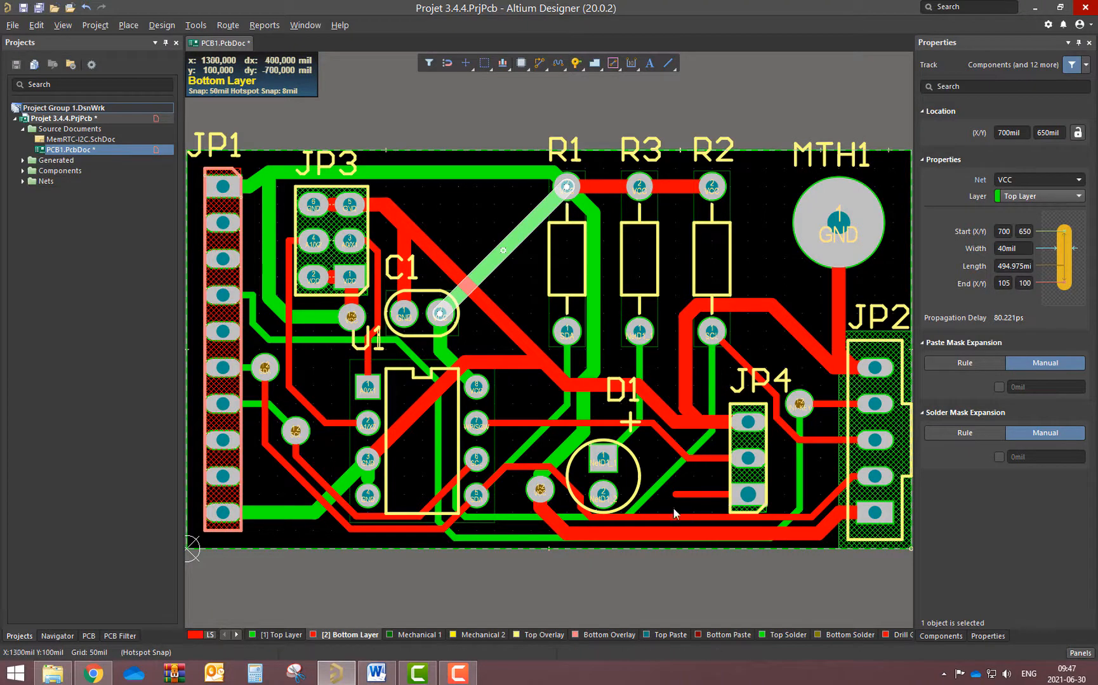
{"action": "left_click", "coordinate": [696, 495]}
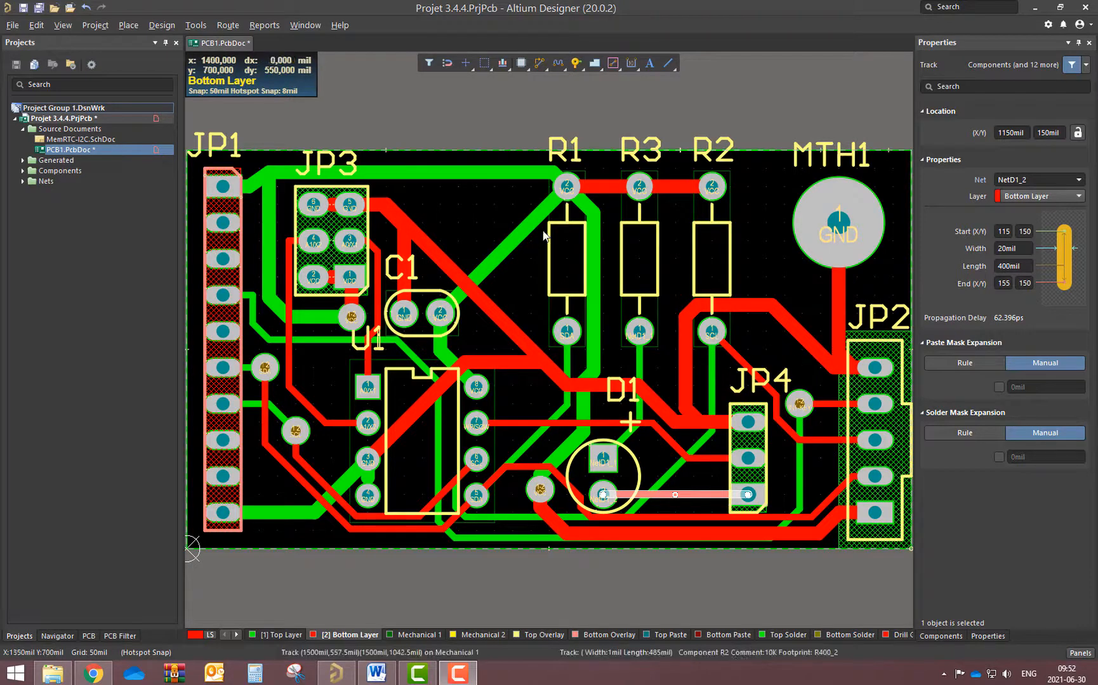
Step: Delete the VCC track between R3 and R2 and reroute it interactively between their upper pads on the bottom layer
{"action": "left_click", "coordinate": [676, 187]}
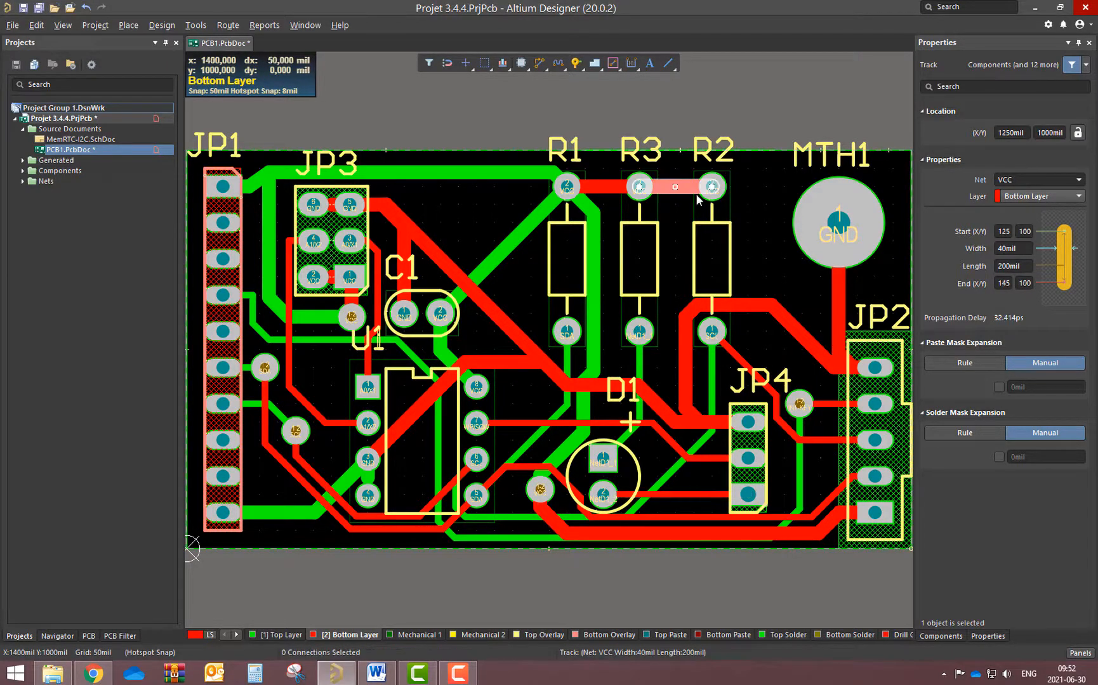
{"action": "key", "text": "Delete"}
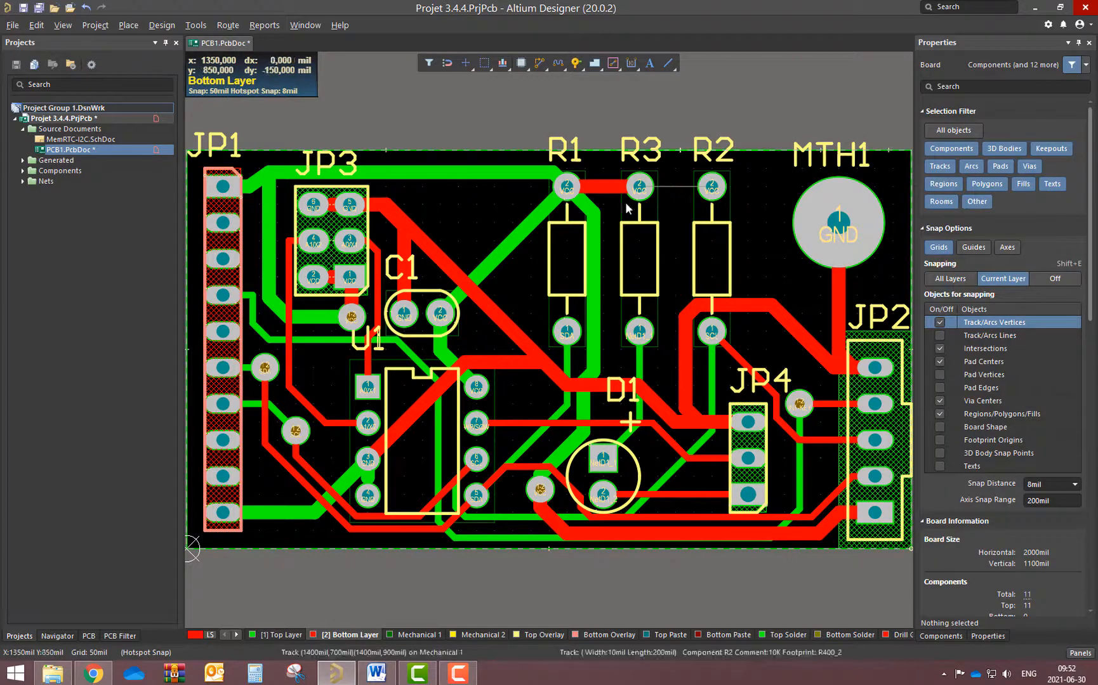
{"action": "left_click", "coordinate": [539, 64]}
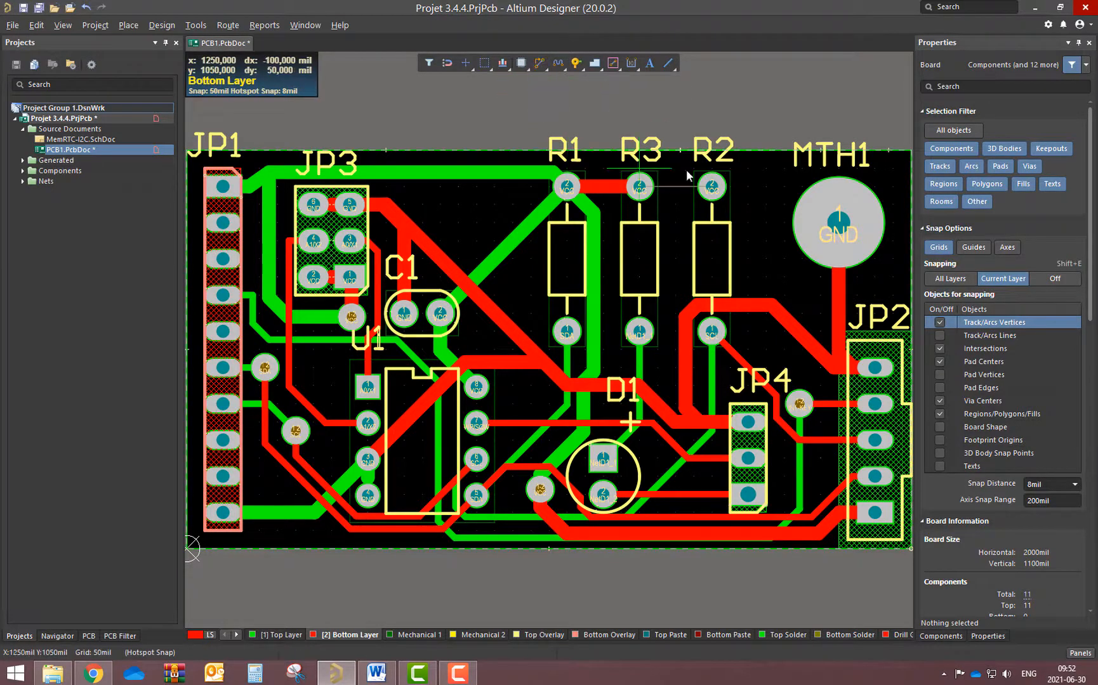
{"action": "left_click", "coordinate": [640, 190]}
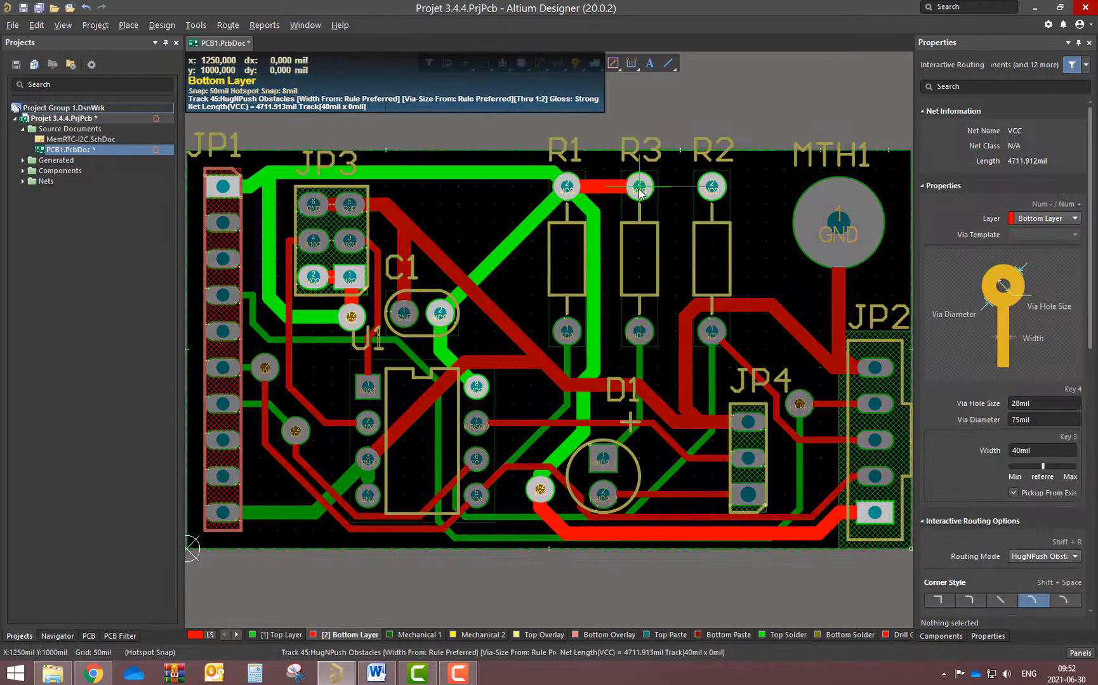
{"action": "left_click", "coordinate": [712, 189]}
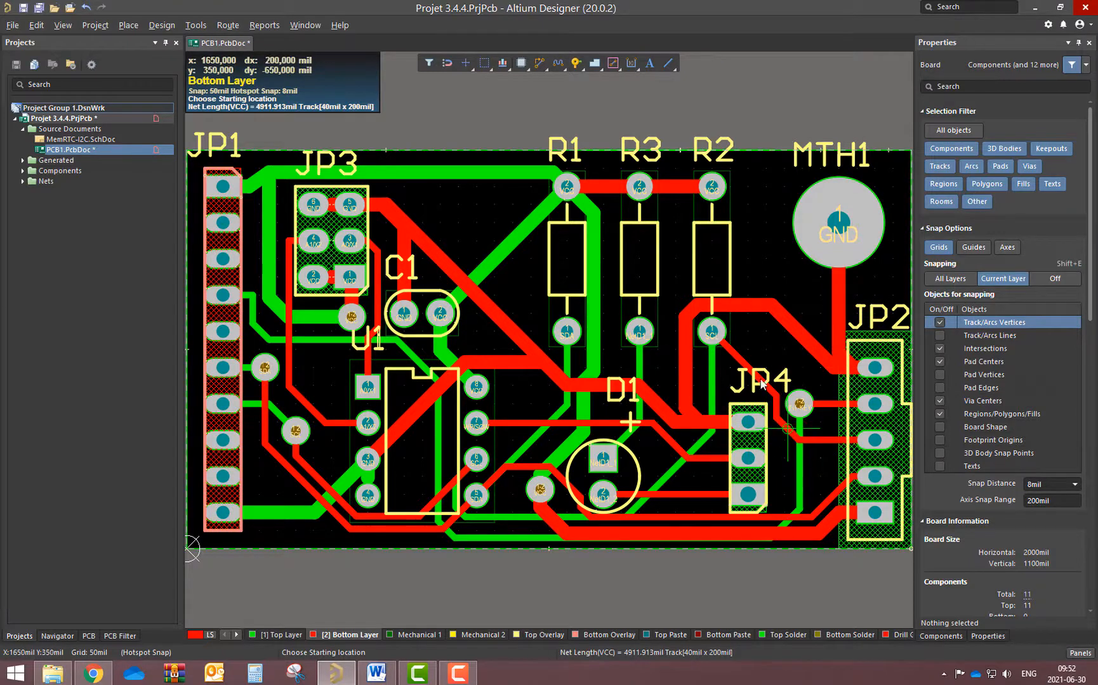
{"action": "key", "text": "Escape"}
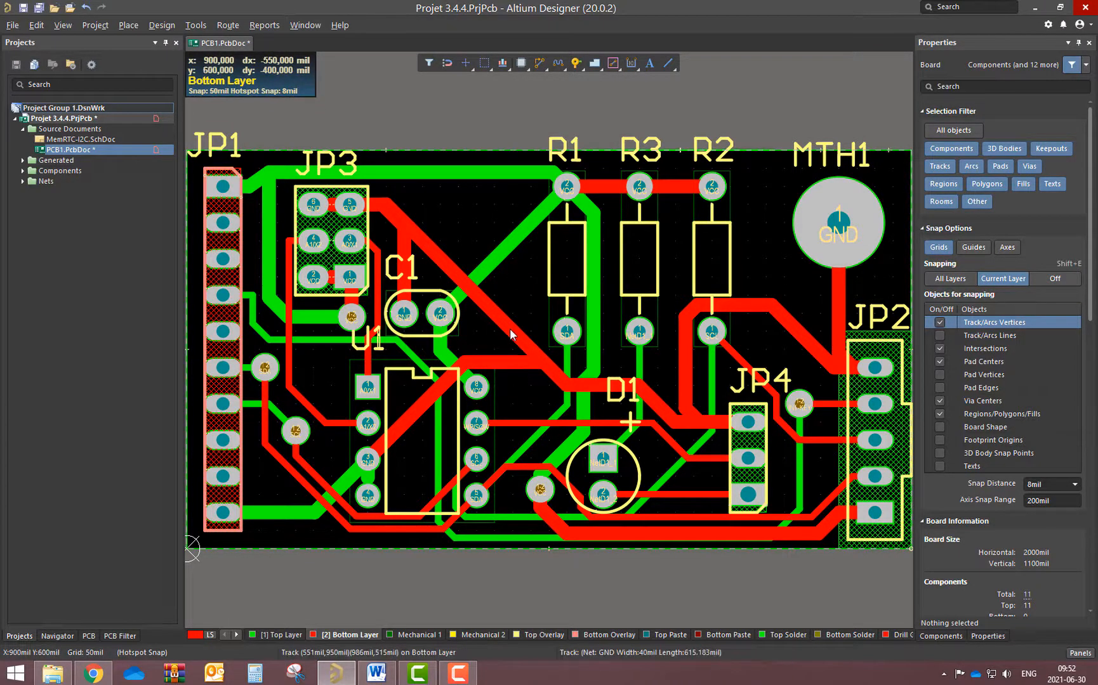
Step: Move the long diagonal GND track between JP3 and R1 outward so it follows a horizontal and a vertical run
{"action": "left_click", "coordinate": [487, 310]}
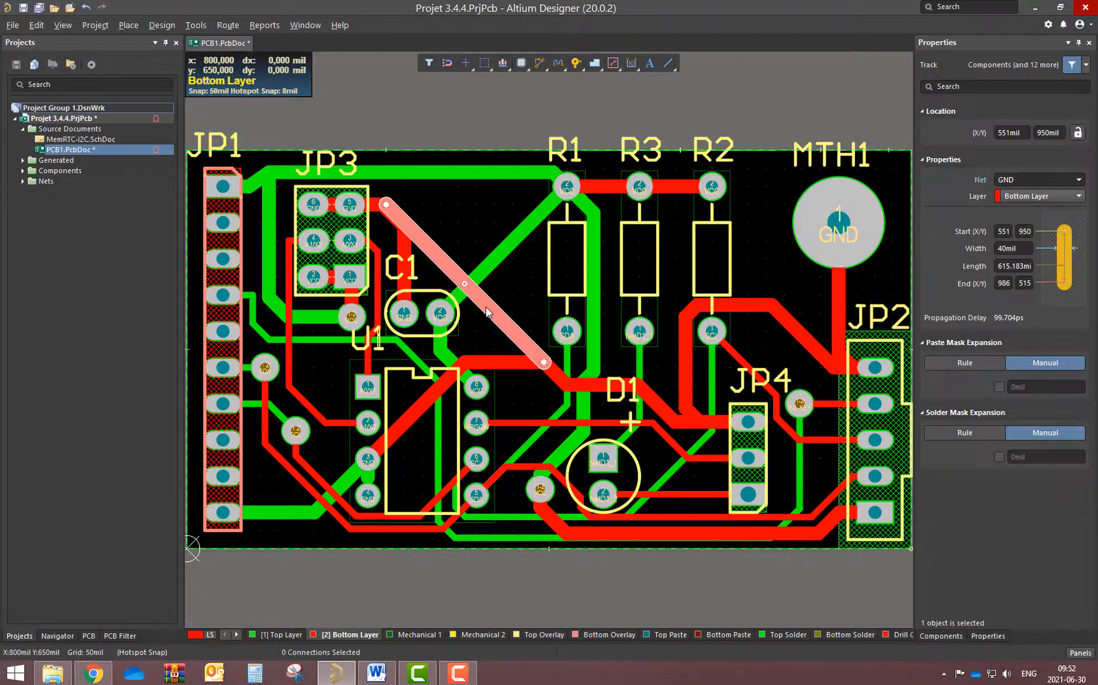
{"action": "left_click_drag", "start_coordinate": [486, 309], "coordinate": [540, 235]}
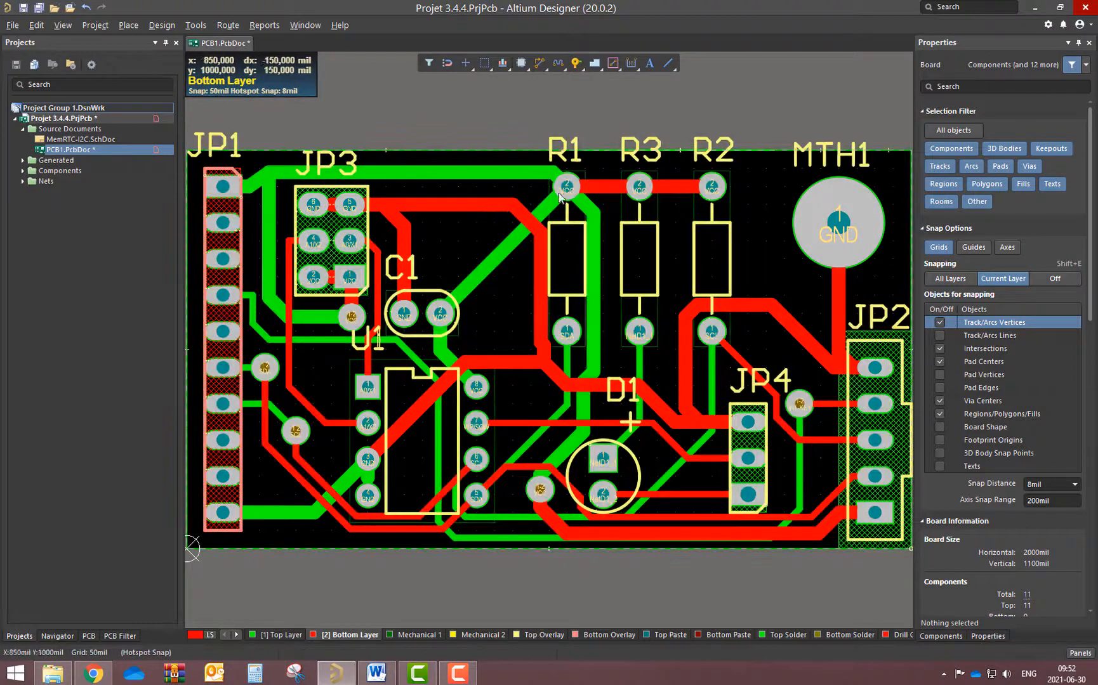
Step: Replace the short diagonal GND segment above C1 with a straight vertical track up to the horizontal GND track from JP3
{"action": "left_click", "coordinate": [382, 204]}
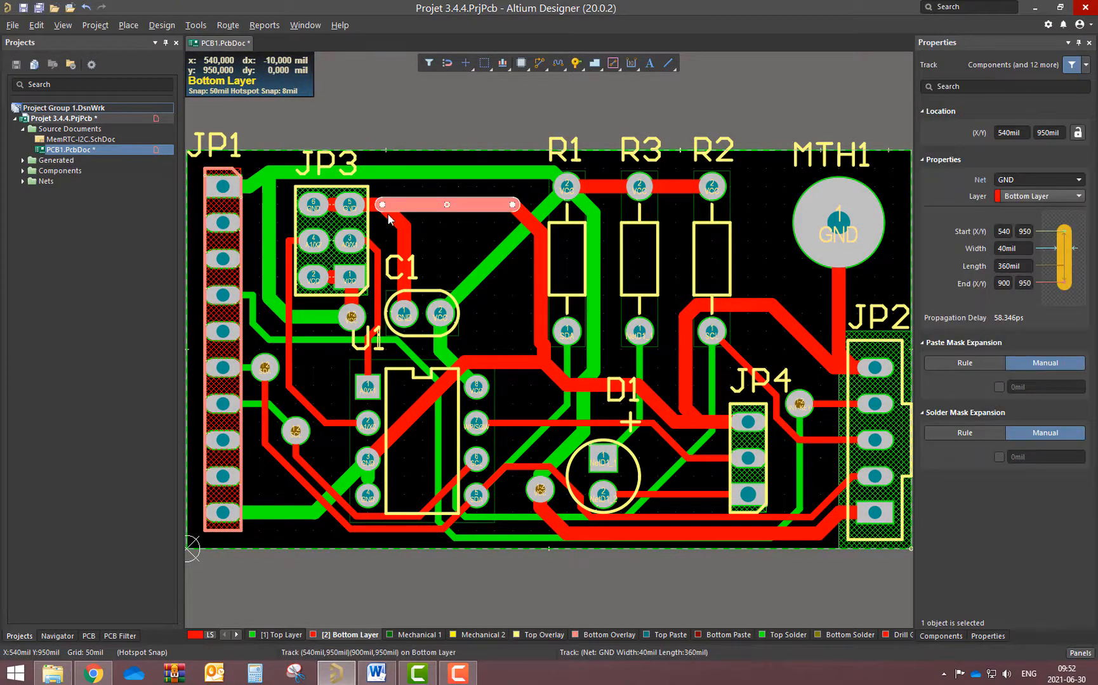
{"action": "left_click", "coordinate": [389, 217]}
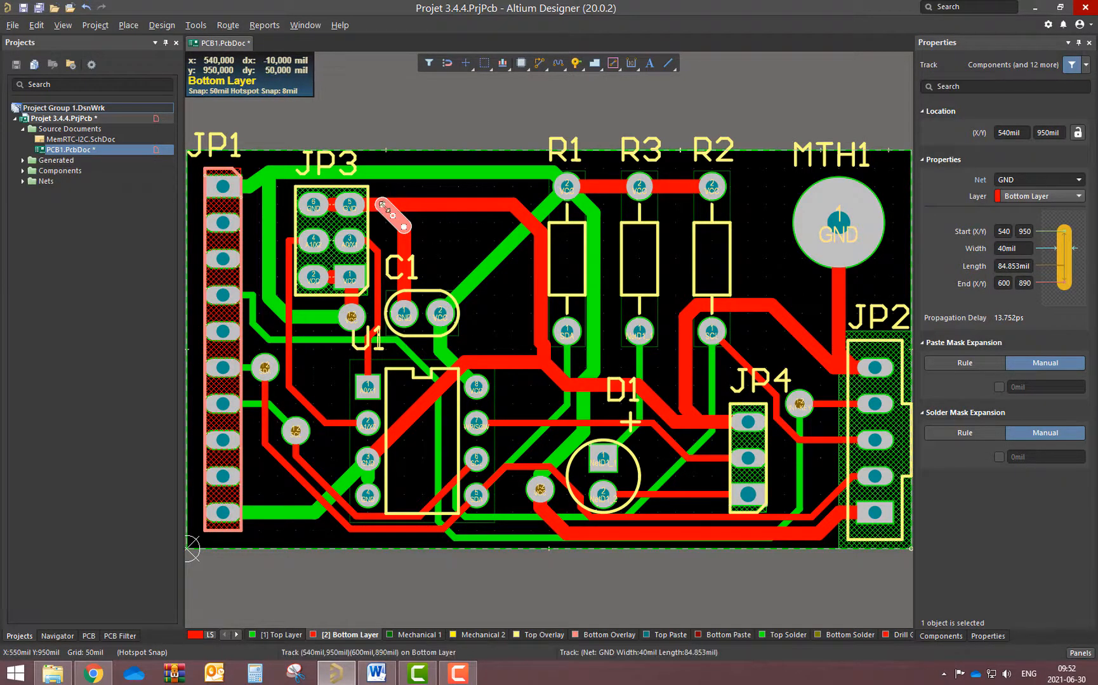
{"action": "key", "text": "Delete"}
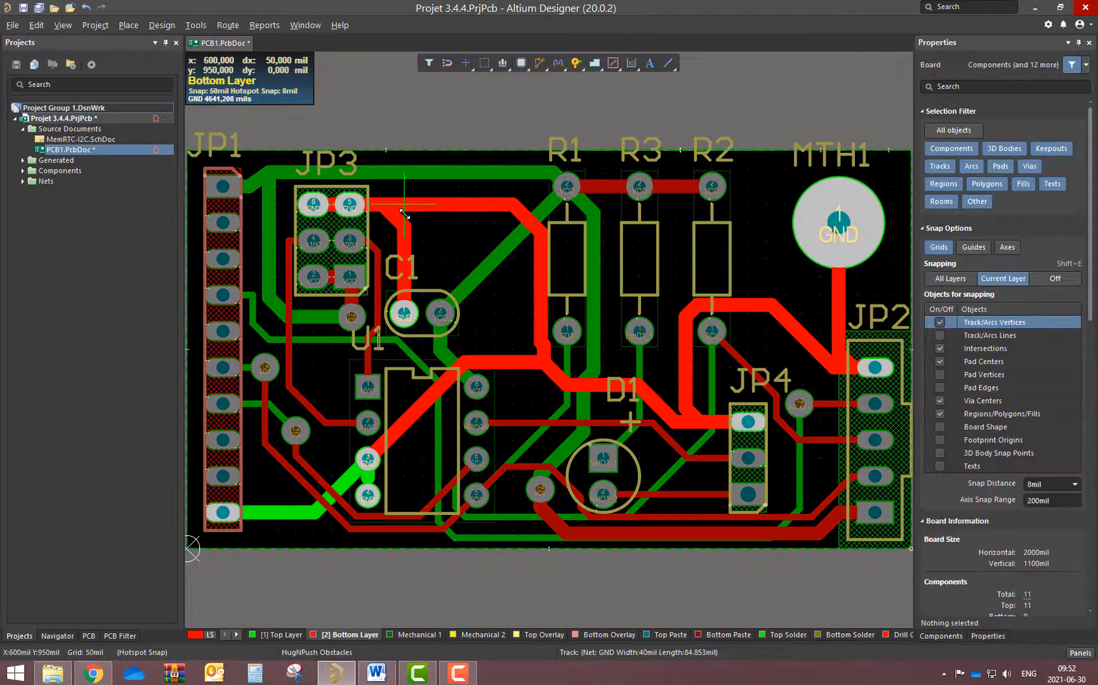
{"action": "key", "text": "ctrl+z"}
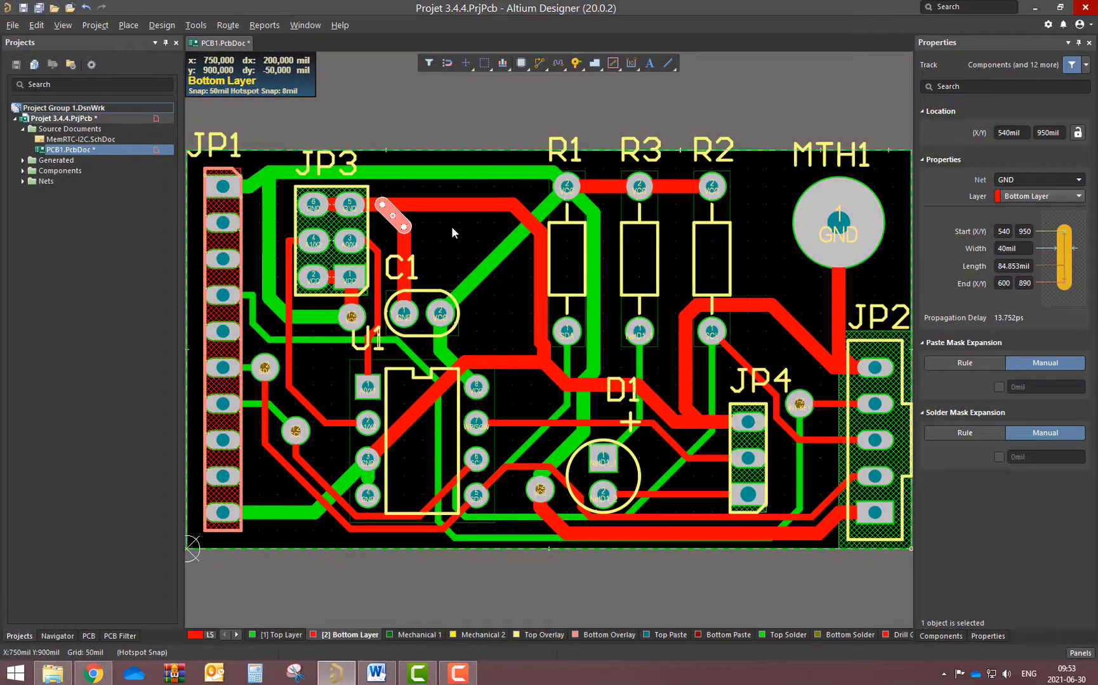
{"action": "key", "text": "Delete"}
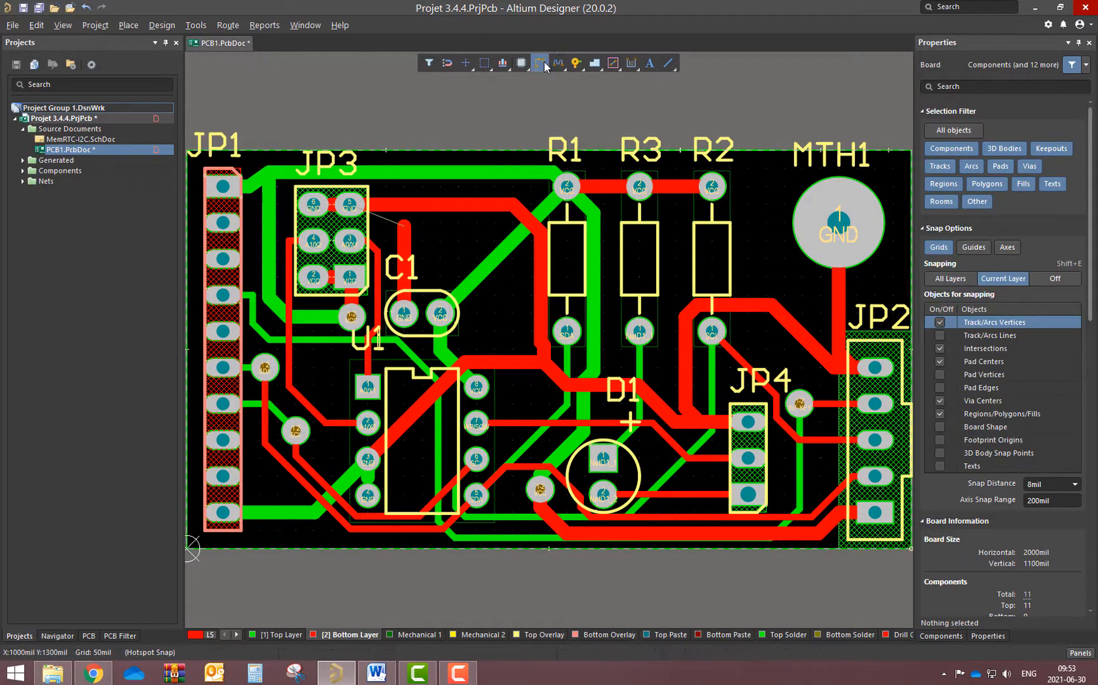
{"action": "key", "text": "ctrl+w"}
{"action": "left_click", "coordinate": [404, 222]}
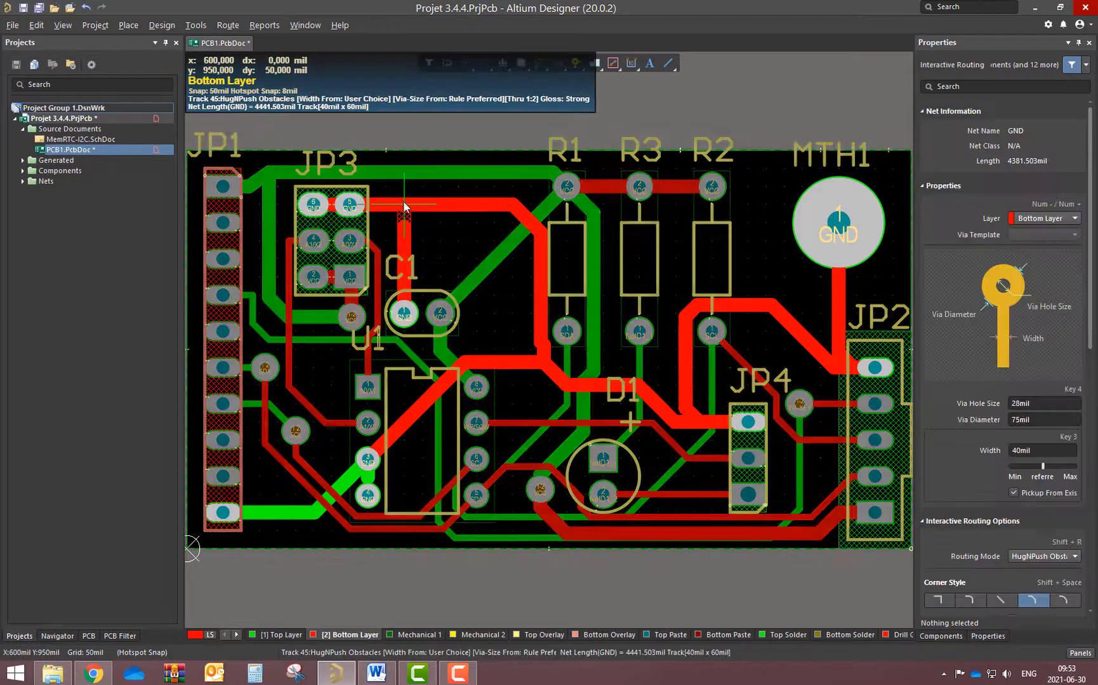
{"action": "left_click", "coordinate": [404, 205]}
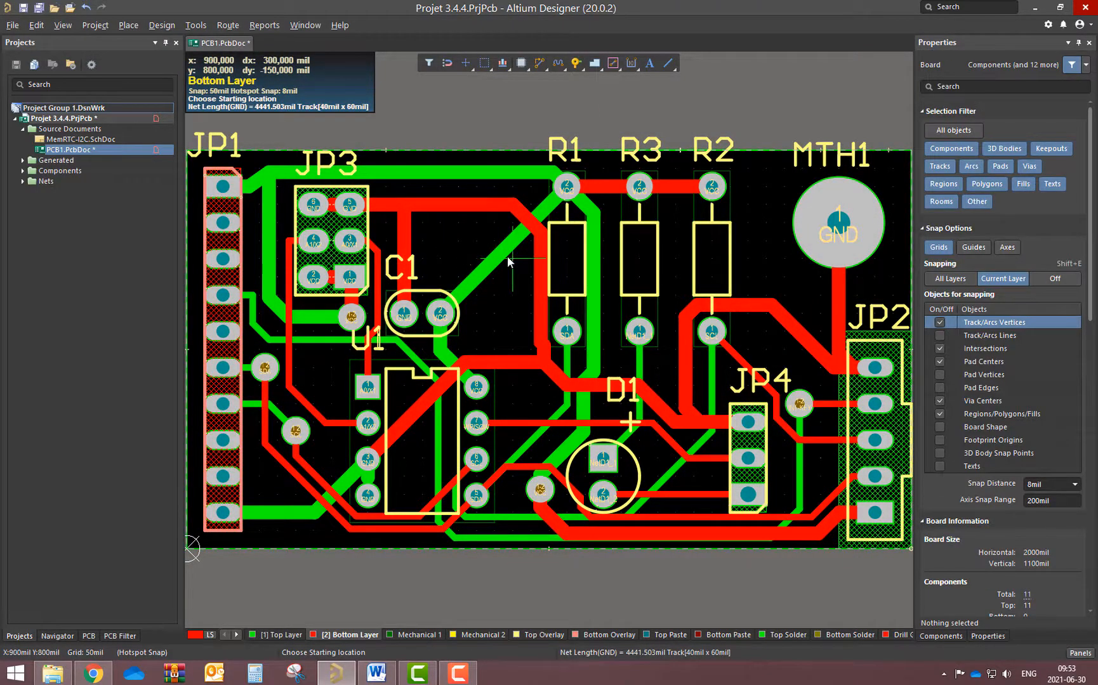
Step: Reshape the jog in the top-layer track leaving JP1's fourth pad from the top into a smoother diagonal
{"action": "left_click", "coordinate": [253, 295]}
{"action": "mouse_move", "coordinate": [252, 296]}
{"action": "left_mouse_down"}
{"action": "mouse_move", "coordinate": [224, 298]}
{"action": "mouse_move", "coordinate": [254, 319]}
{"action": "mouse_move", "coordinate": [246, 324]}
{"action": "mouse_move", "coordinate": [255, 307]}
{"action": "left_mouse_up"}
{"action": "left_click", "coordinate": [254, 319]}
{"action": "left_click", "coordinate": [248, 320]}
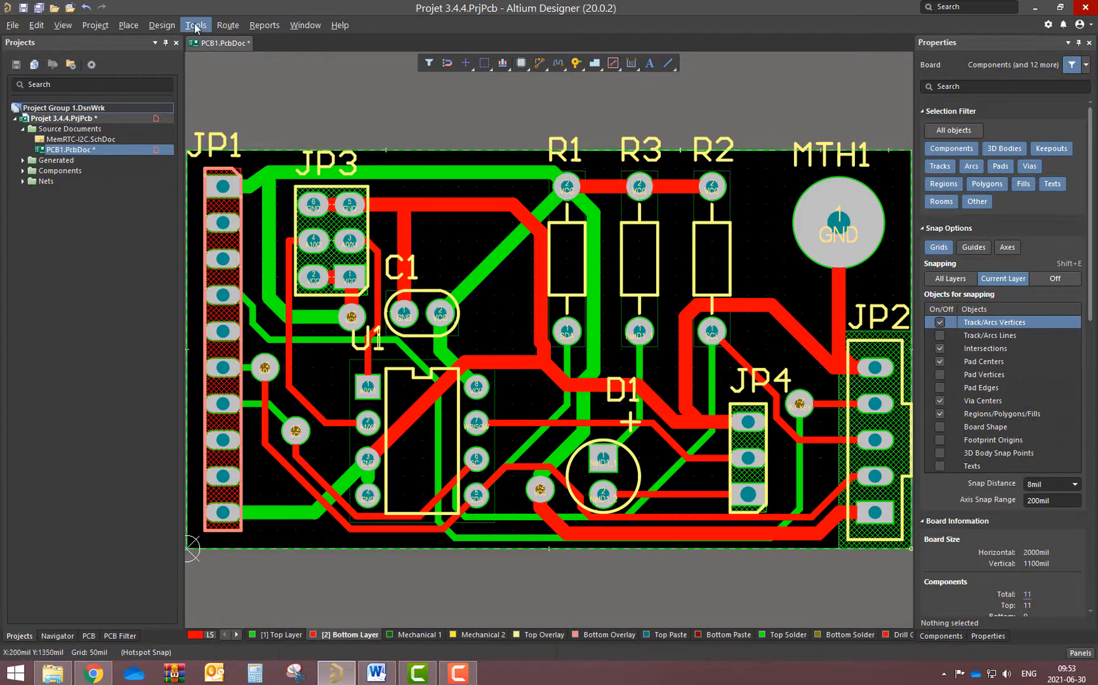
Step: Un-route all tracks on the board
{"action": "left_click", "coordinate": [230, 25]}
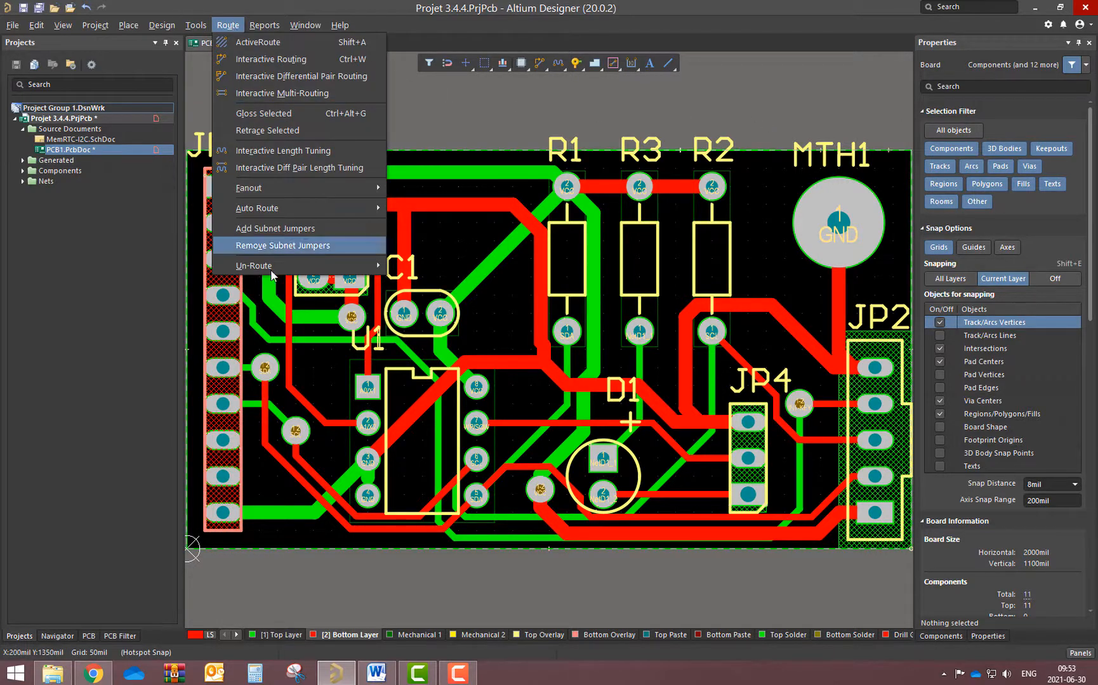
{"action": "mouse_move", "coordinate": [269, 273]}
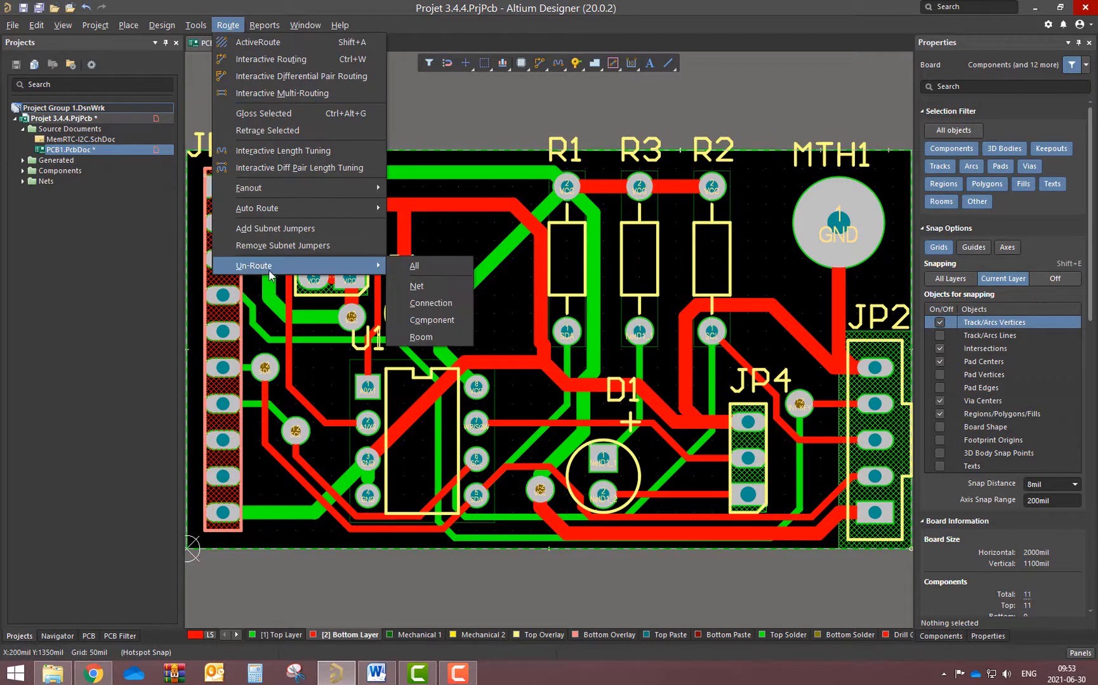
{"action": "left_click", "coordinate": [426, 265]}
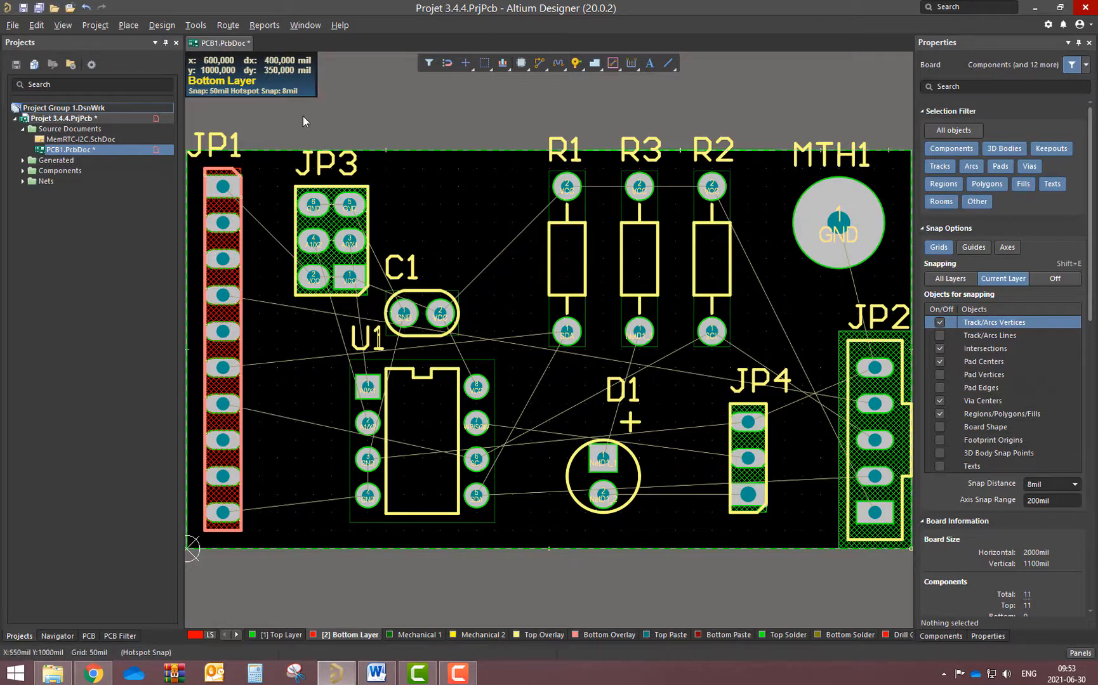
Step: Autoroute the whole board again with the Default 2 Layer Board strategy and close the routing messages
{"action": "left_click", "coordinate": [234, 27]}
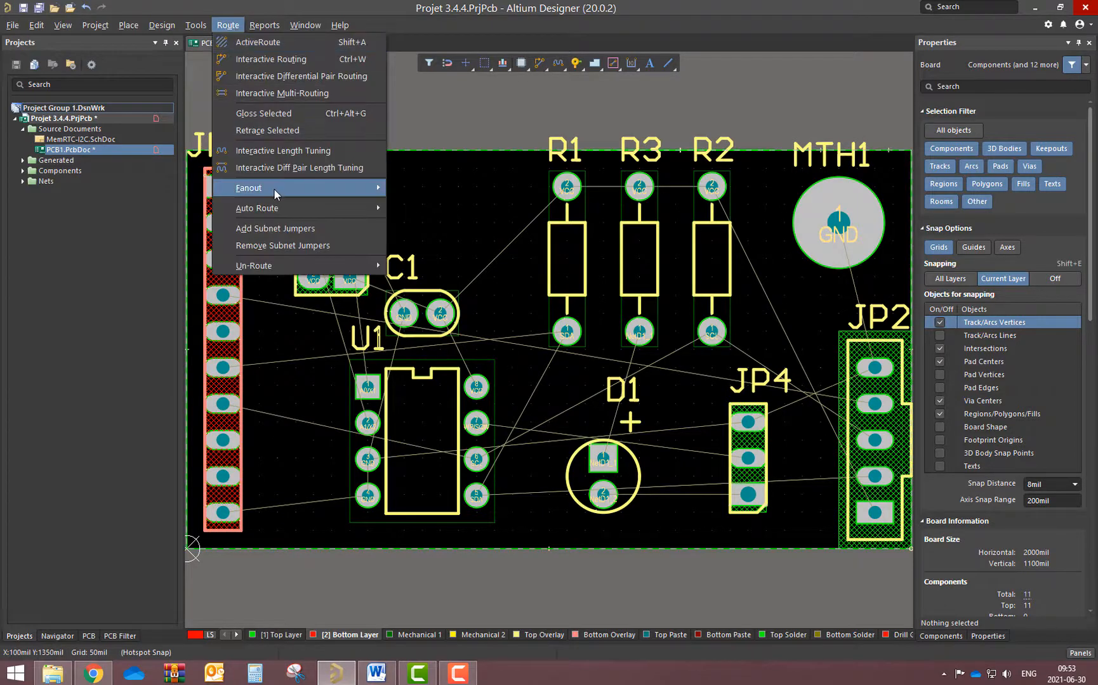
{"action": "mouse_move", "coordinate": [267, 207]}
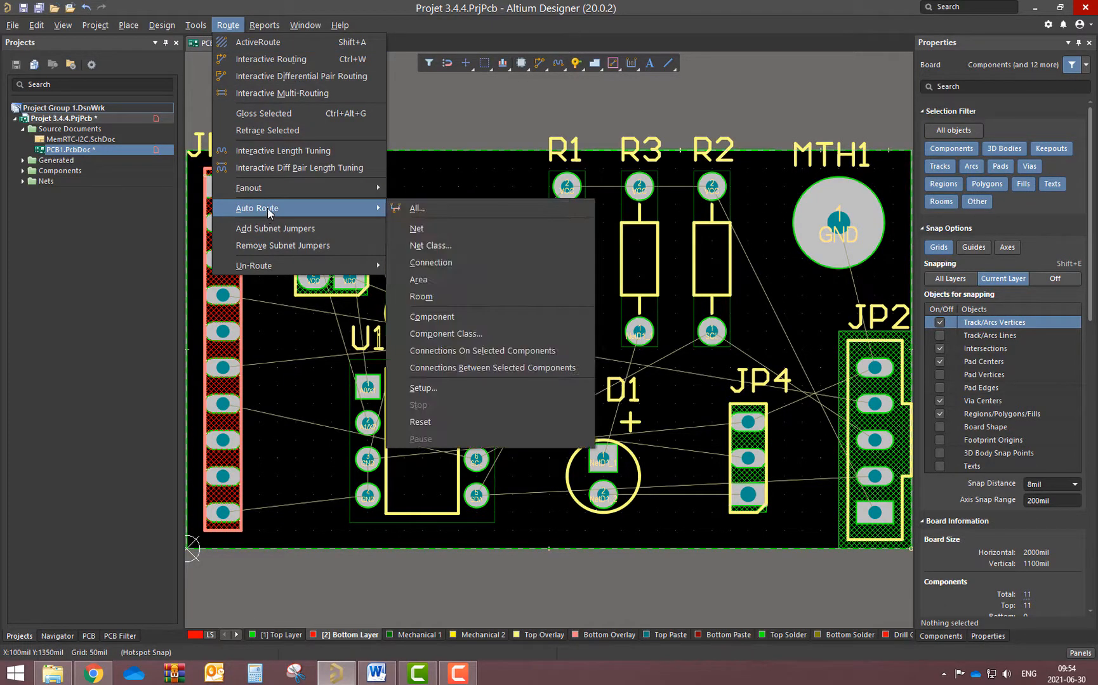
{"action": "left_click", "coordinate": [448, 213]}
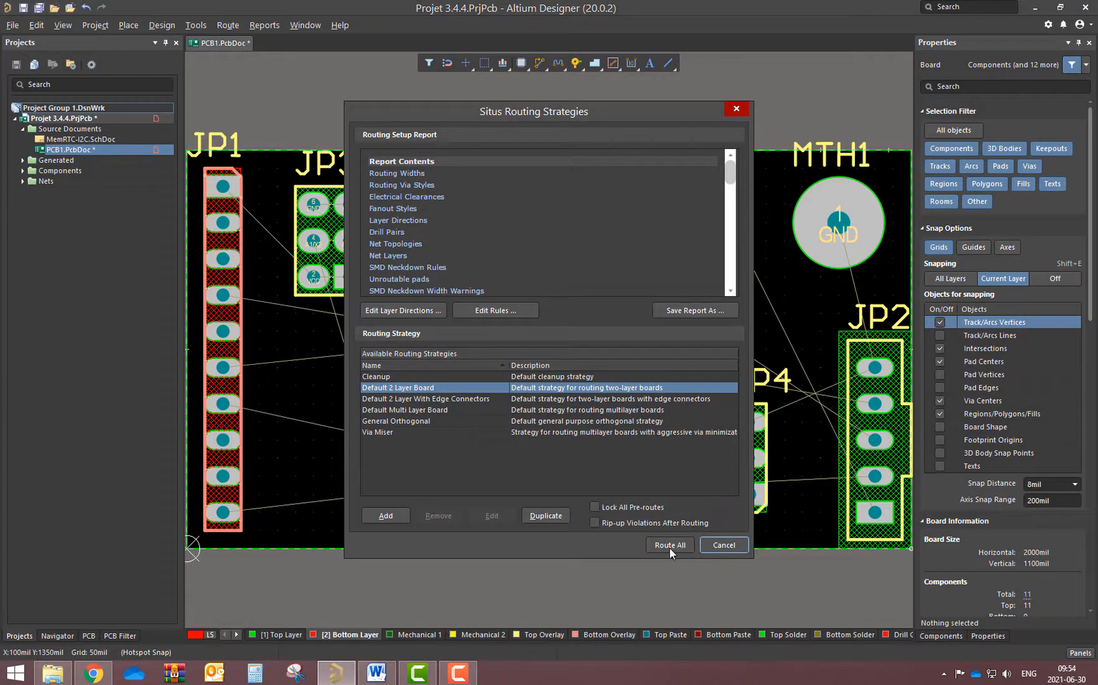
{"action": "left_click", "coordinate": [668, 548]}
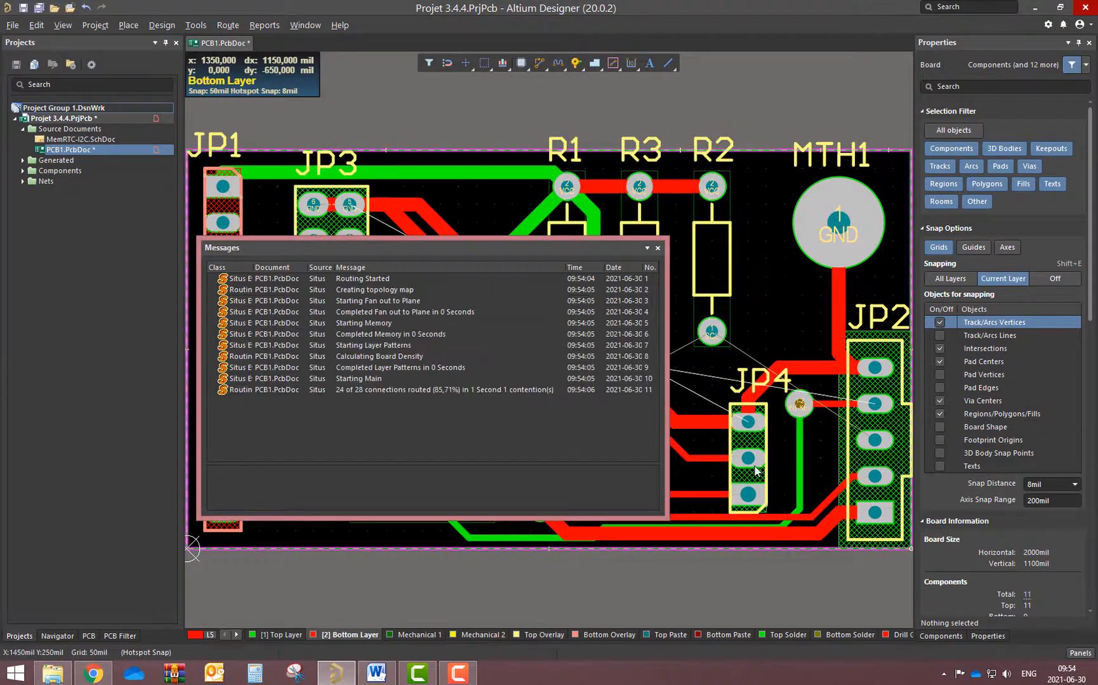
{"action": "left_click", "coordinate": [658, 249]}
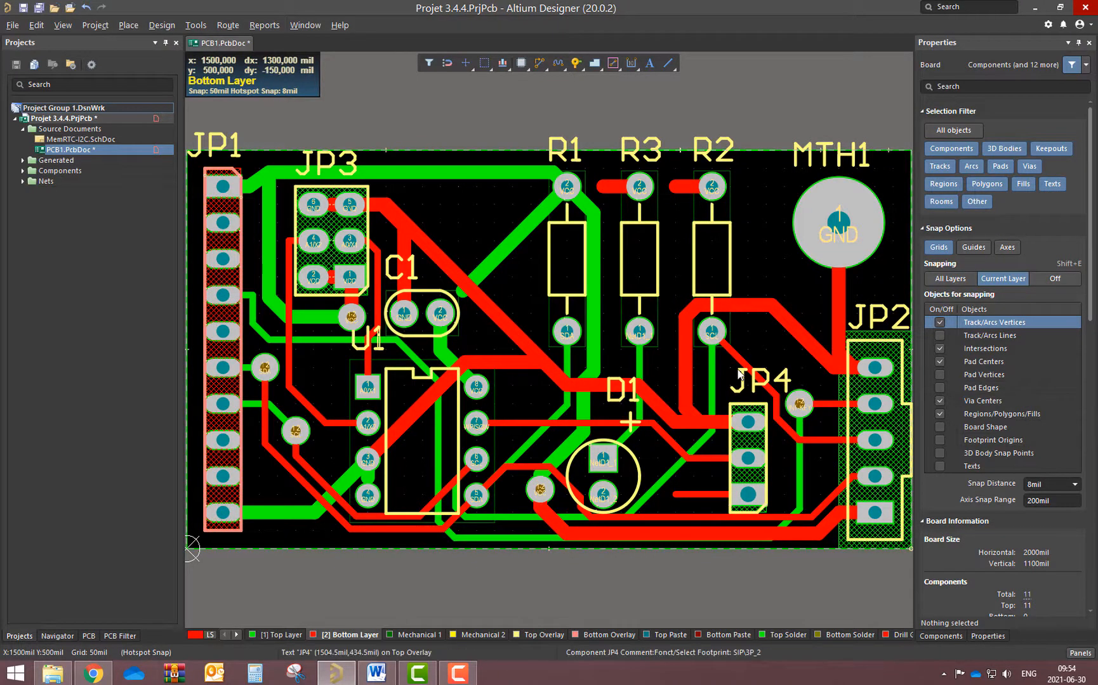